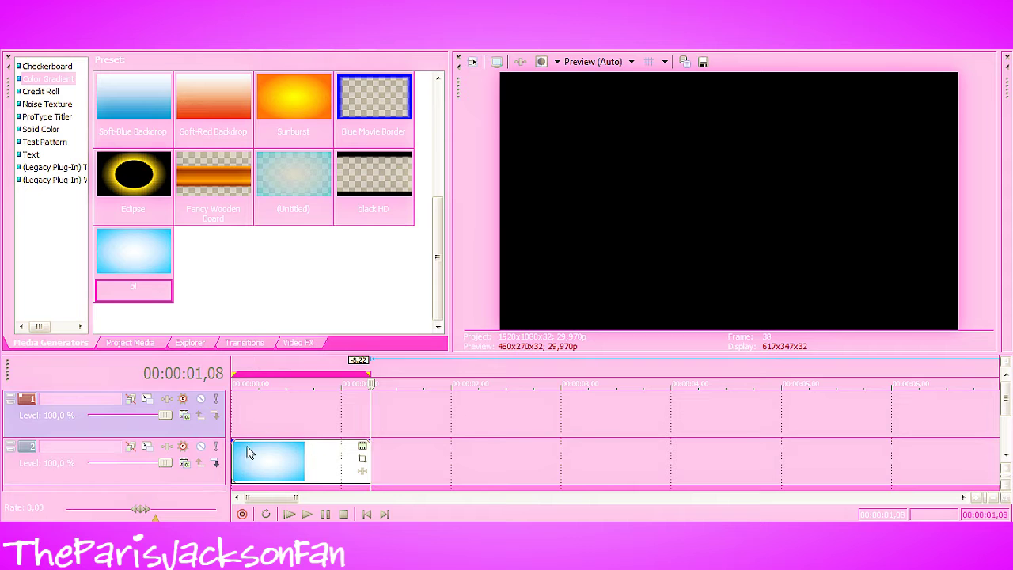
Open the image 004 (23) from the SelGomez folder at the timeline start and place it on the track above the blue backdrop
click(239, 463)
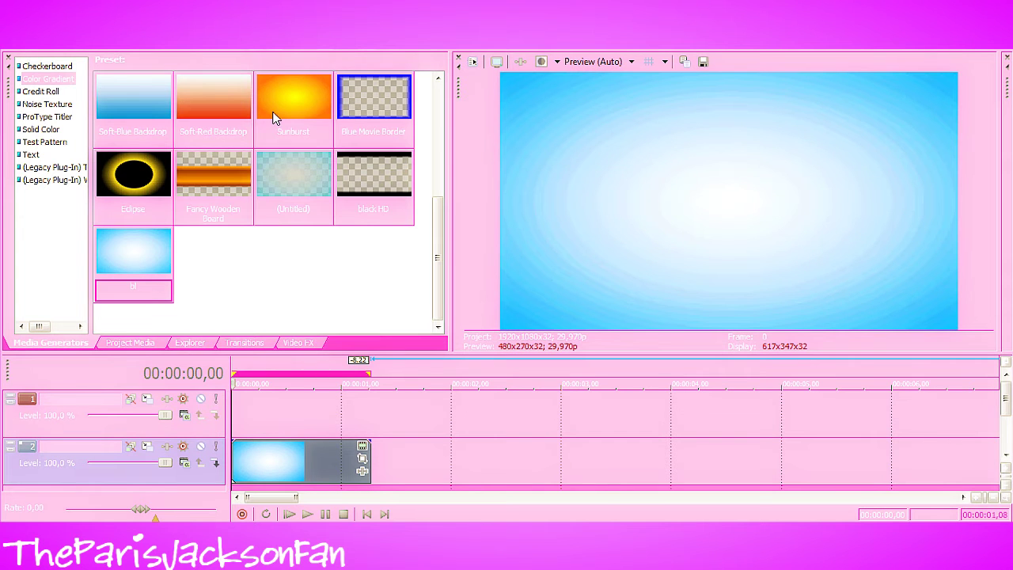
key(ctrl+o)
drag(738, 118, 741, 158)
double_click(368, 184)
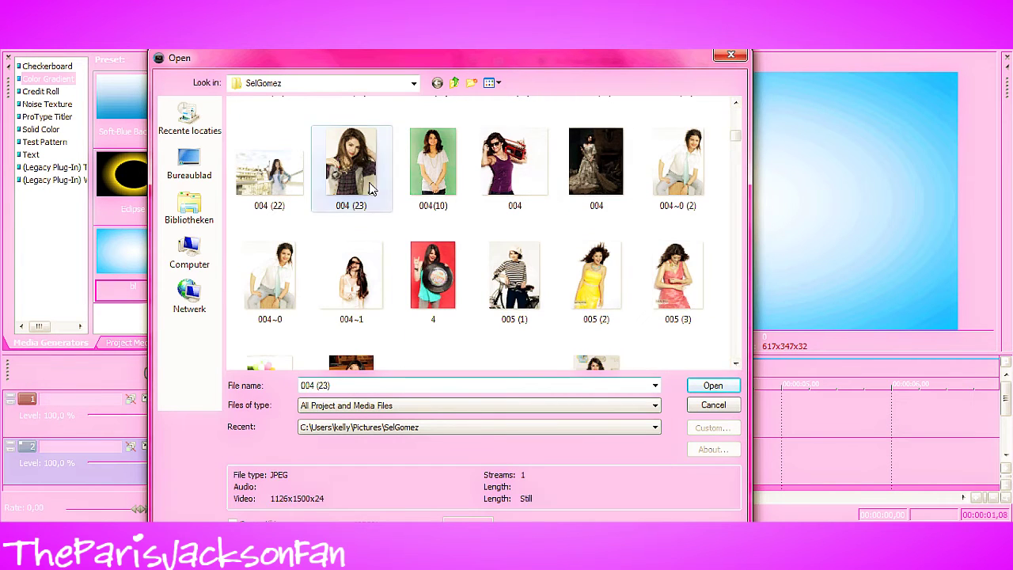
drag(399, 469, 395, 418)
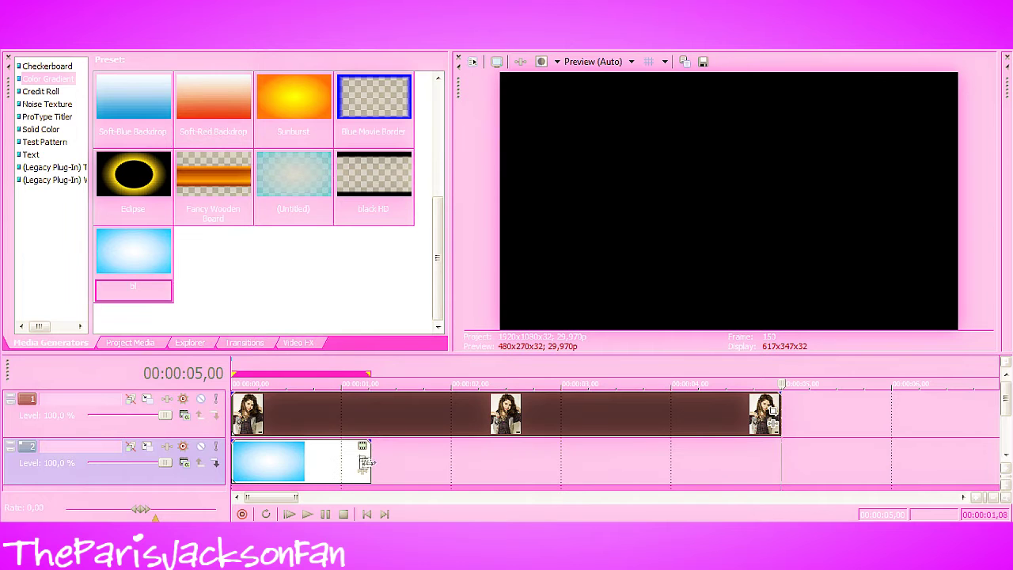
Split the photo at the blue backdrop's end, 00:00:01,08, and delete the remaining part
click(368, 420)
right_click(385, 411)
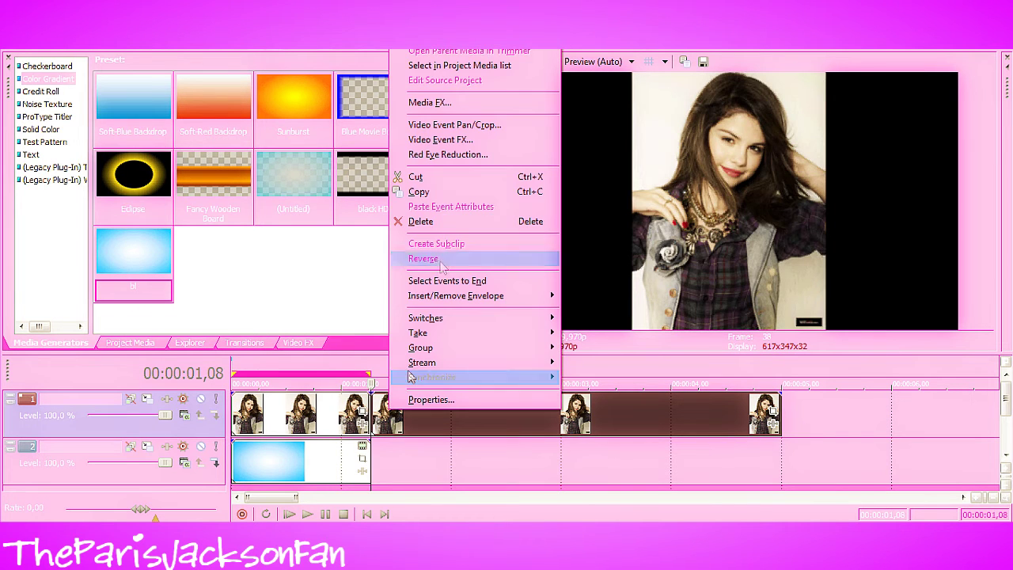
click(446, 226)
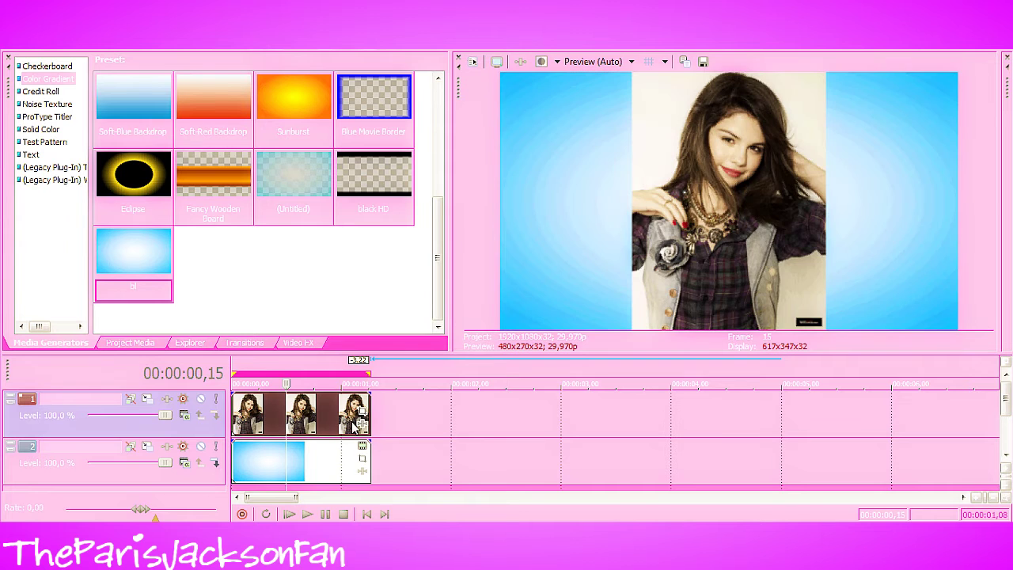
Crop the photo with the 16:9 Widescreen TV aspect ratio preset, move the frame up to the face and widen it to about 1.541,4 by 690,7
click(361, 411)
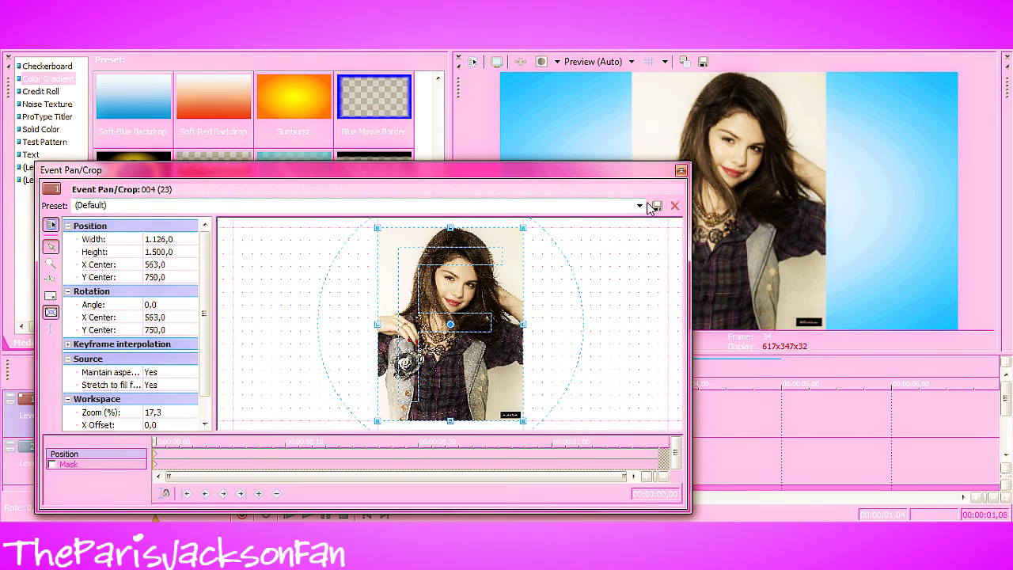
click(639, 206)
click(611, 252)
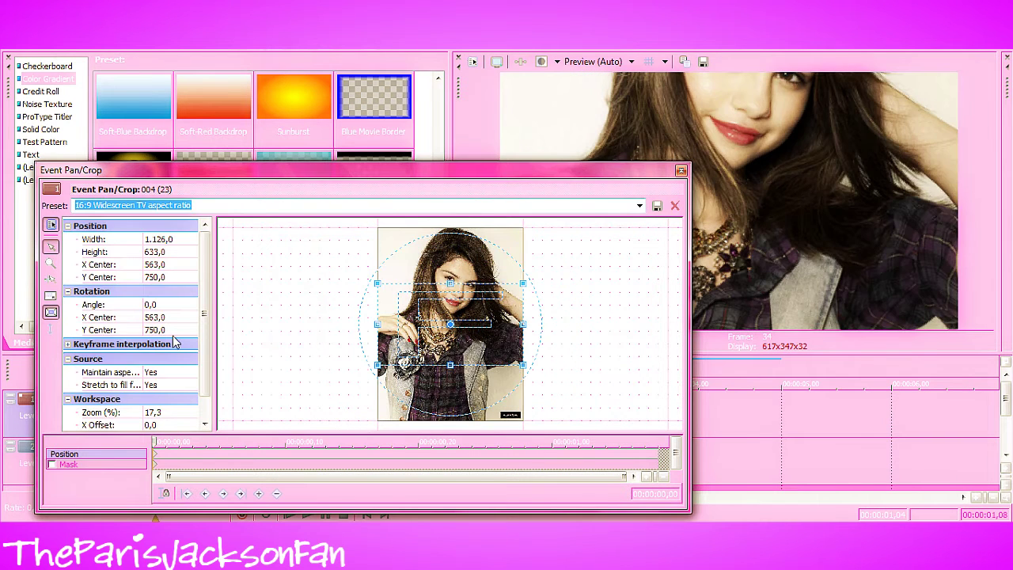
drag(465, 327, 458, 303)
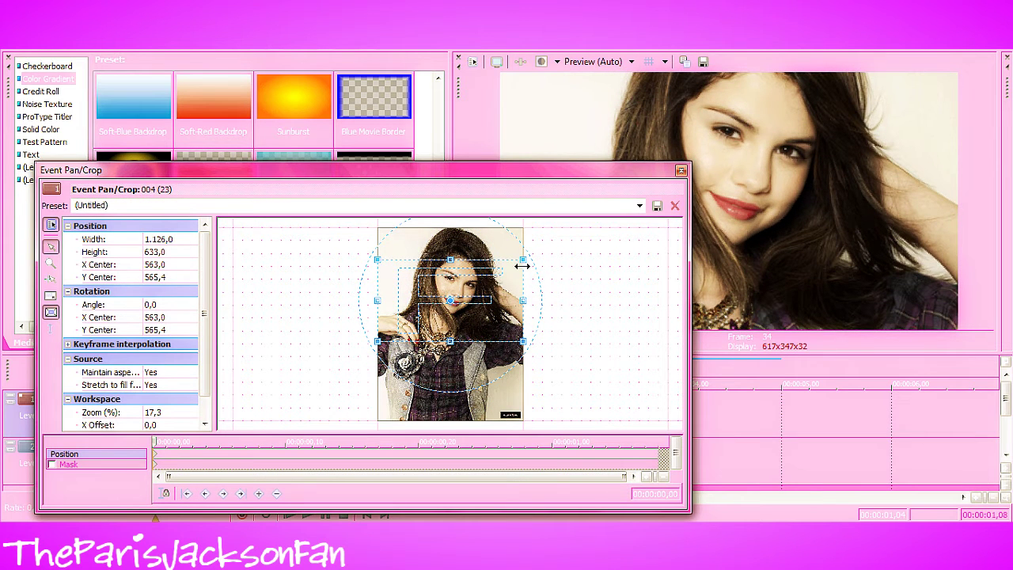
drag(524, 259, 551, 257)
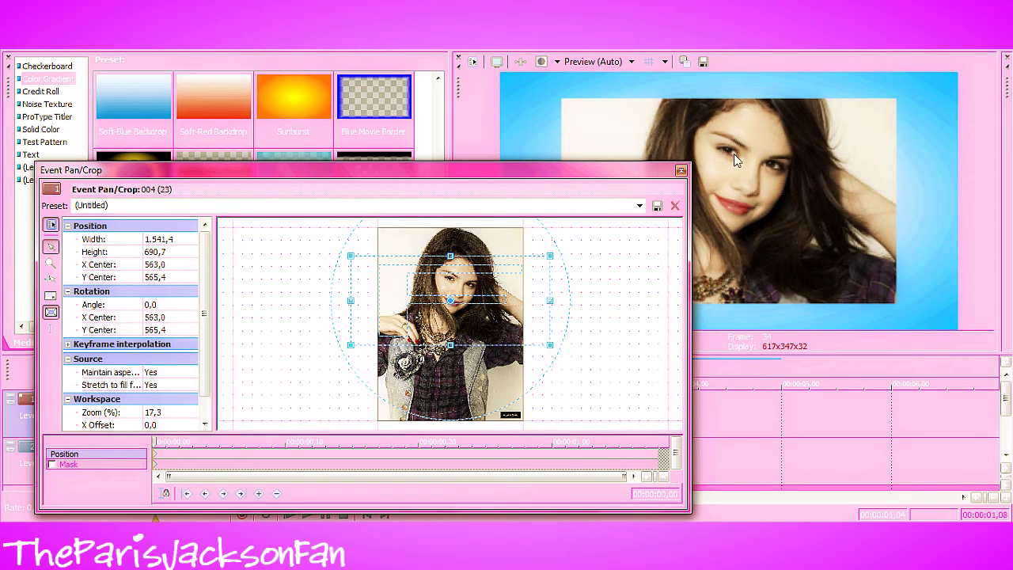
click(681, 171)
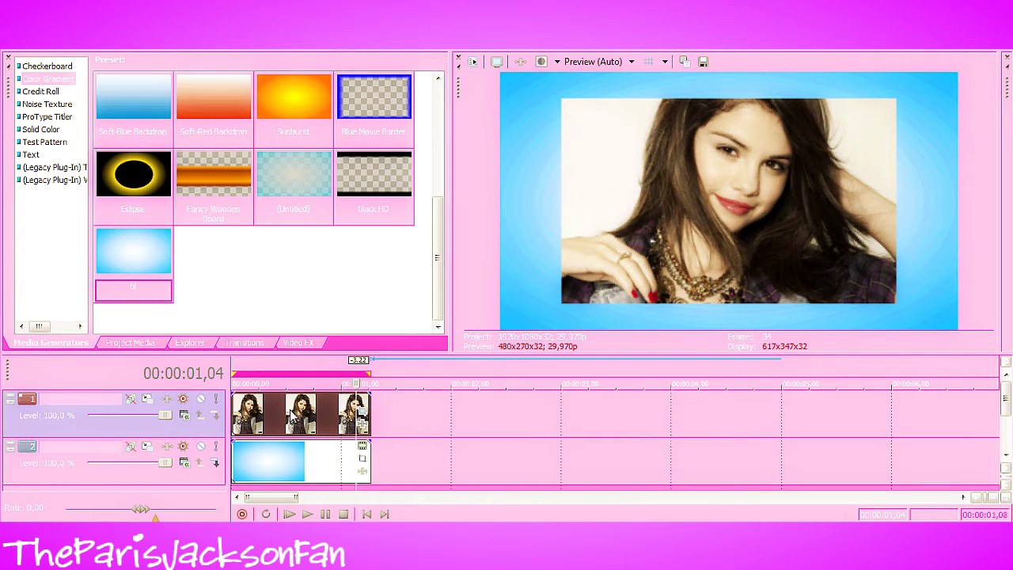
Split the photo at 00:00:00,05 and 00:00:00,10, and delete everything after the second cut
scroll(304, 410, up, 4)
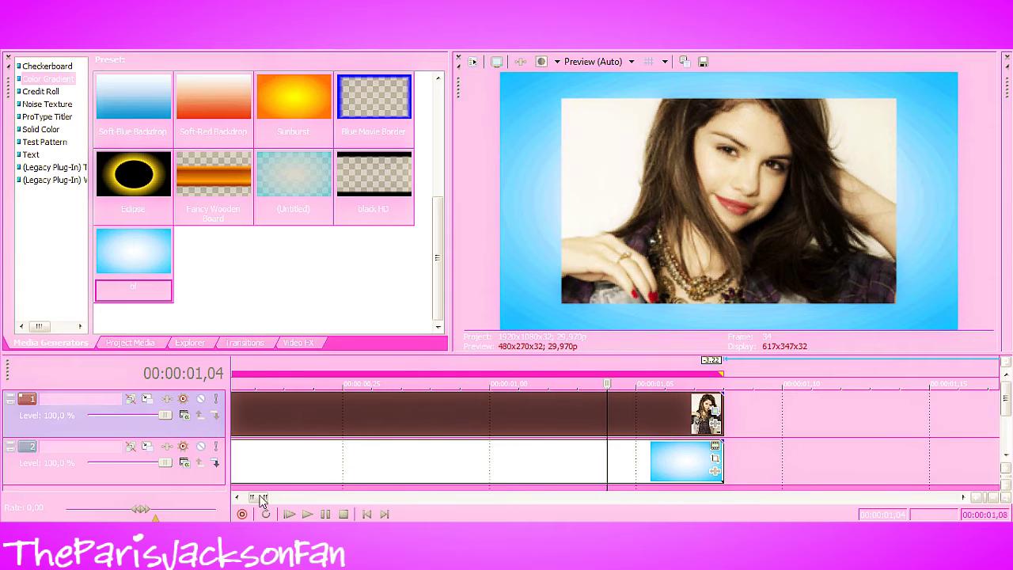
drag(258, 499, 252, 499)
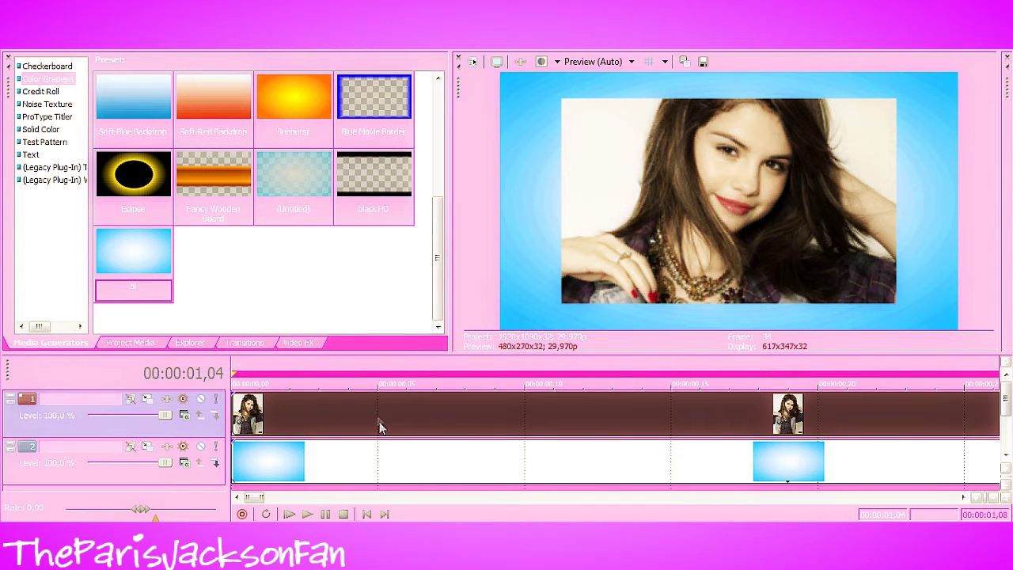
click(526, 415)
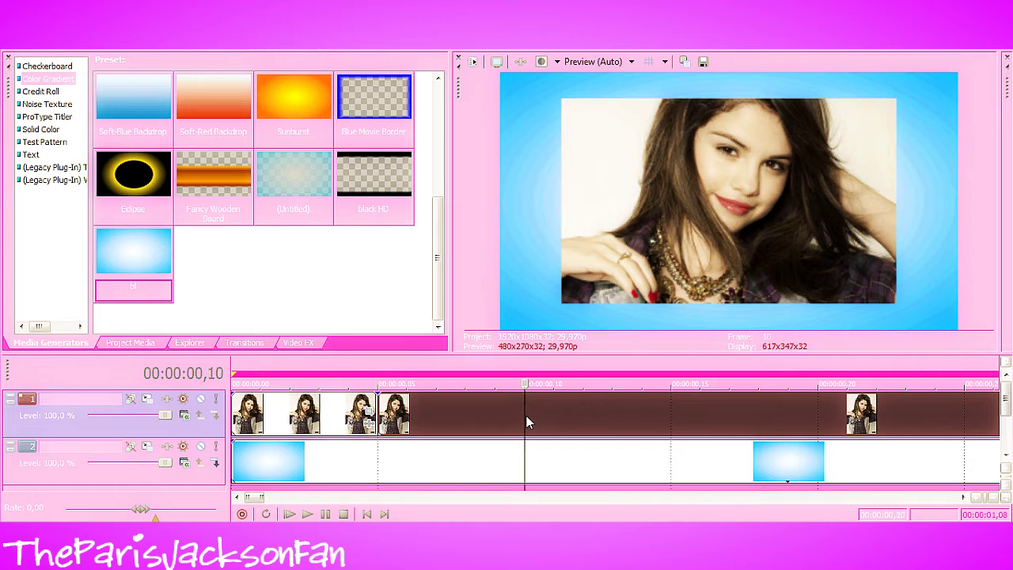
right_click(561, 414)
click(593, 226)
scroll(612, 426, down, 4)
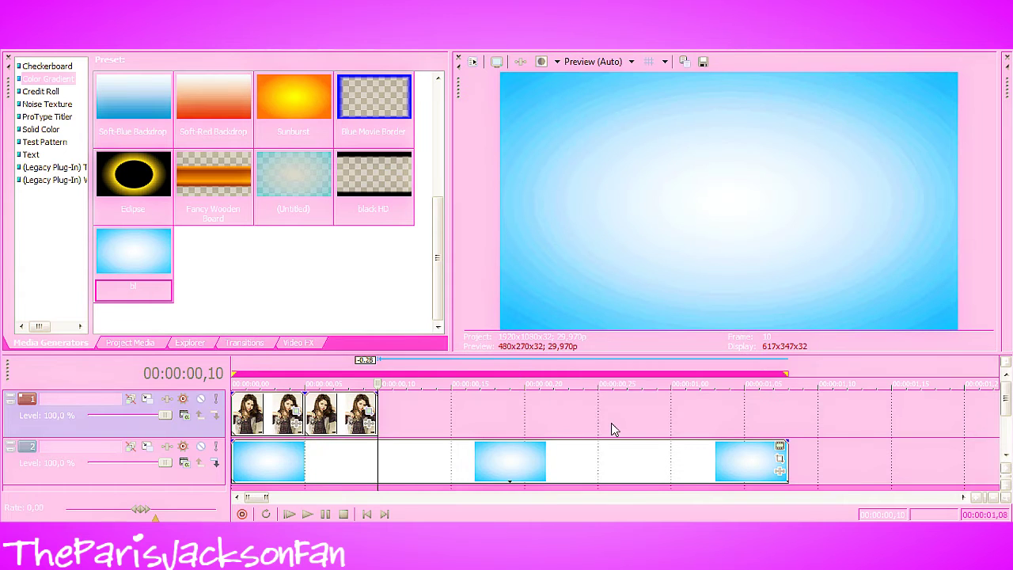
Move the second photo piece so that it ends together with the blue backdrop
scroll(611, 430, up, 2)
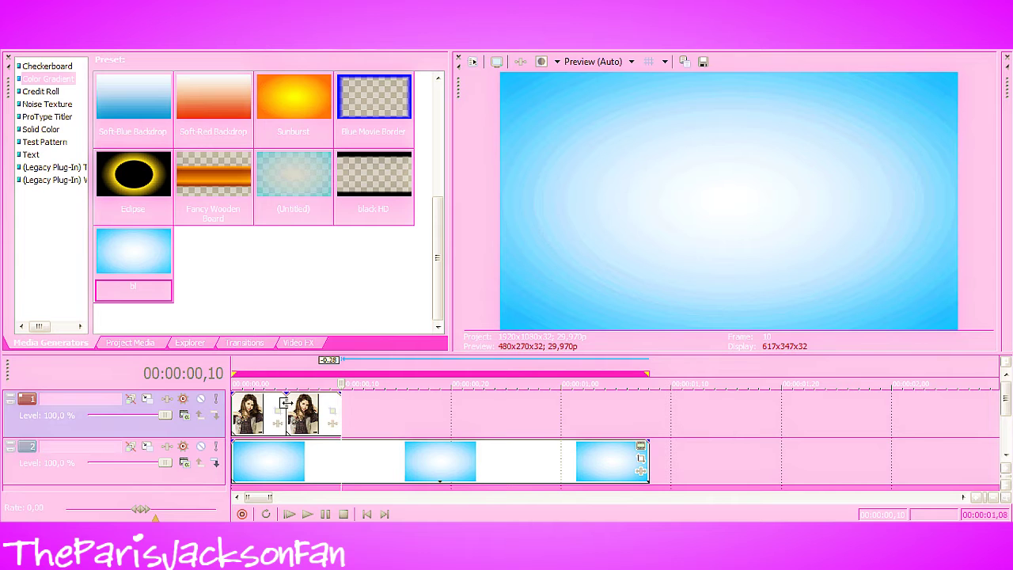
click(321, 412)
drag(323, 410, 635, 417)
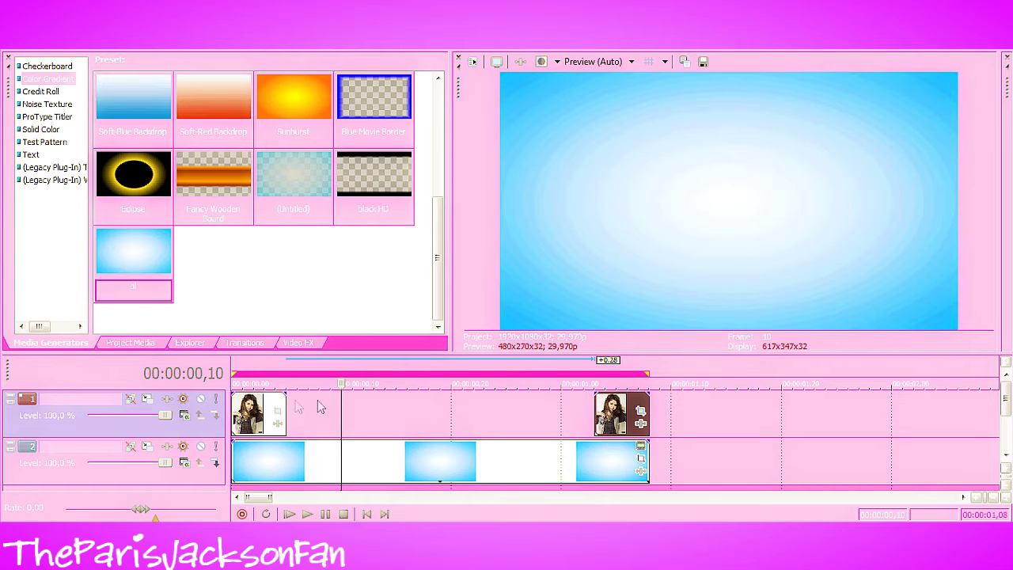
Stretch the two photo pieces towards each other until they overlap in a crossfade of about 12 frames
drag(287, 403, 449, 405)
drag(594, 413, 447, 410)
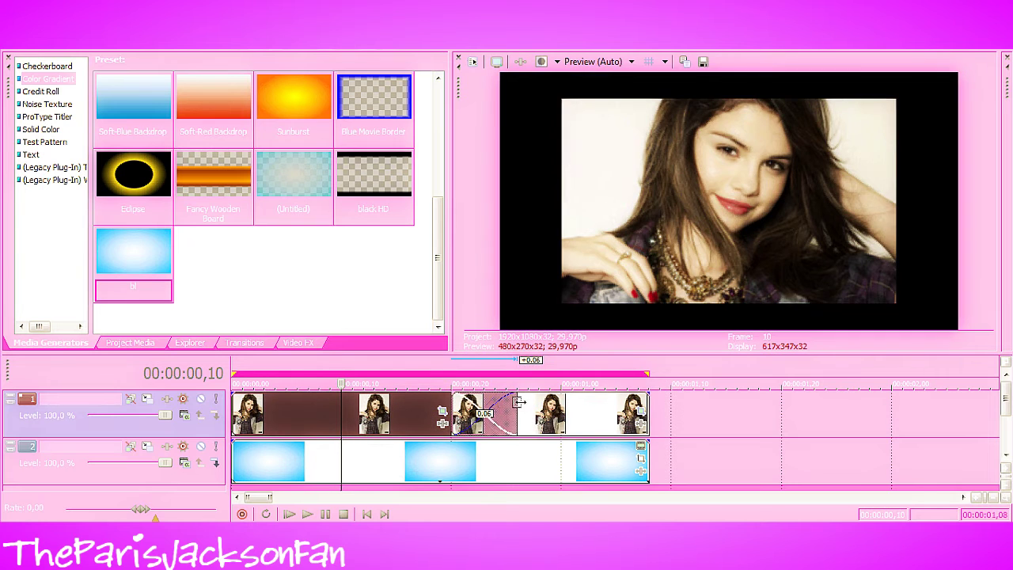
drag(468, 409, 388, 405)
scroll(500, 414, down, 3)
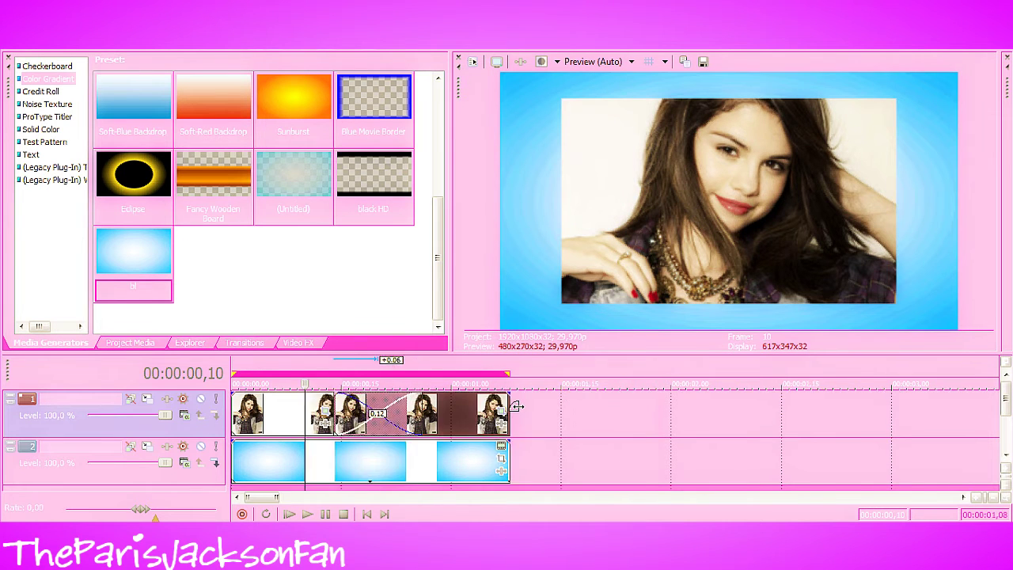
Trim the second photo piece and the blue backdrop to end at 00:00:00,29, and add a short fade-in to the first piece
click(390, 426)
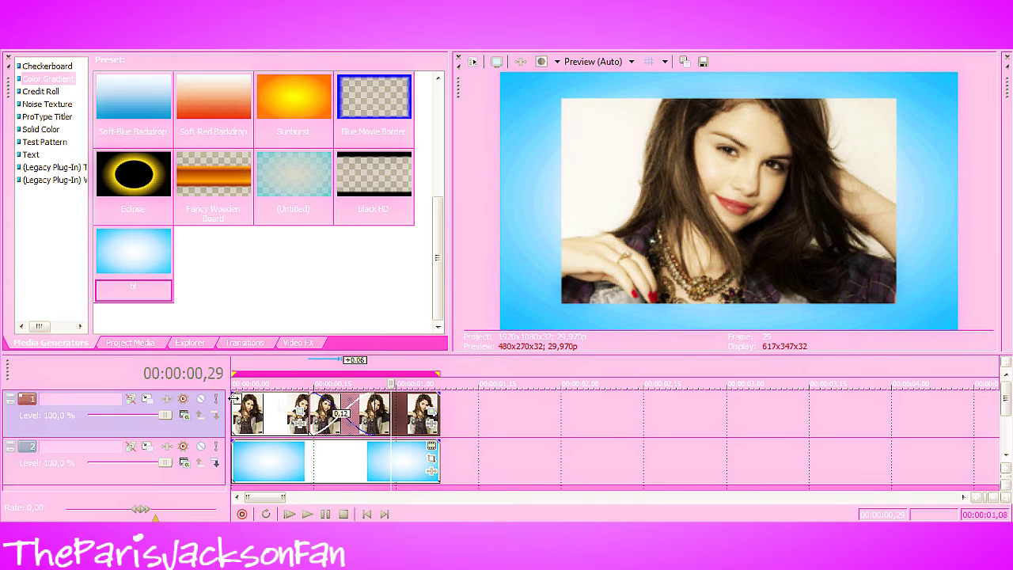
mouse_move(441, 403)
mouse_down()
mouse_move(313, 410)
mouse_move(438, 406)
mouse_move(391, 407)
mouse_move(391, 374)
mouse_up()
drag(434, 458, 390, 458)
drag(232, 396, 261, 400)
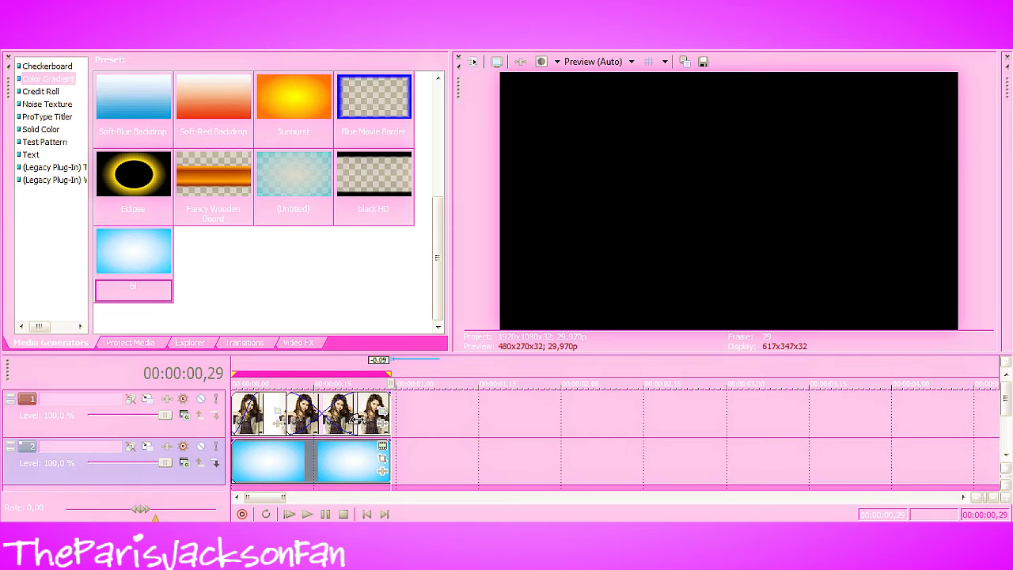
Set the photo track's compositing mode to 3D Source Alpha
click(273, 418)
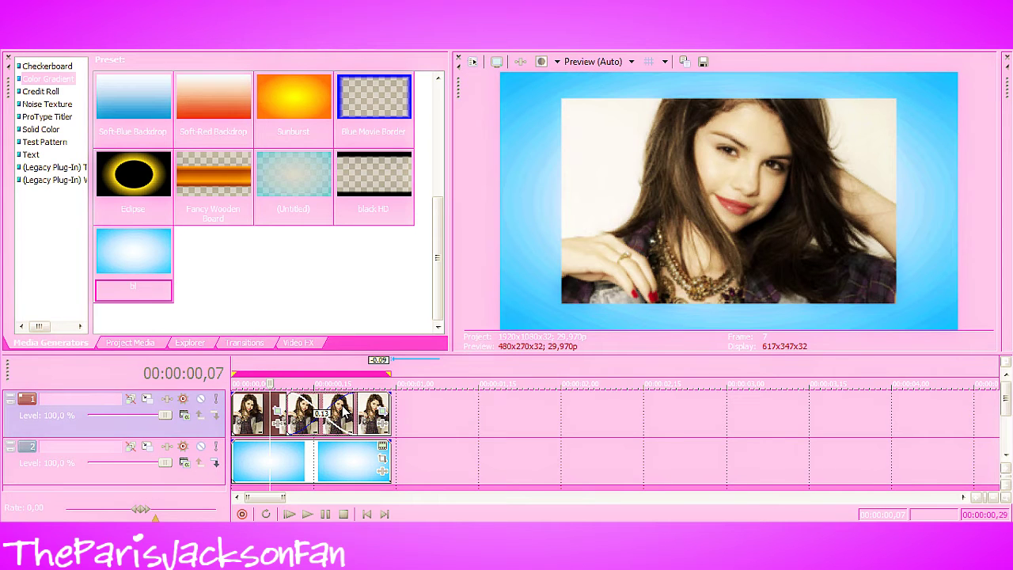
click(178, 414)
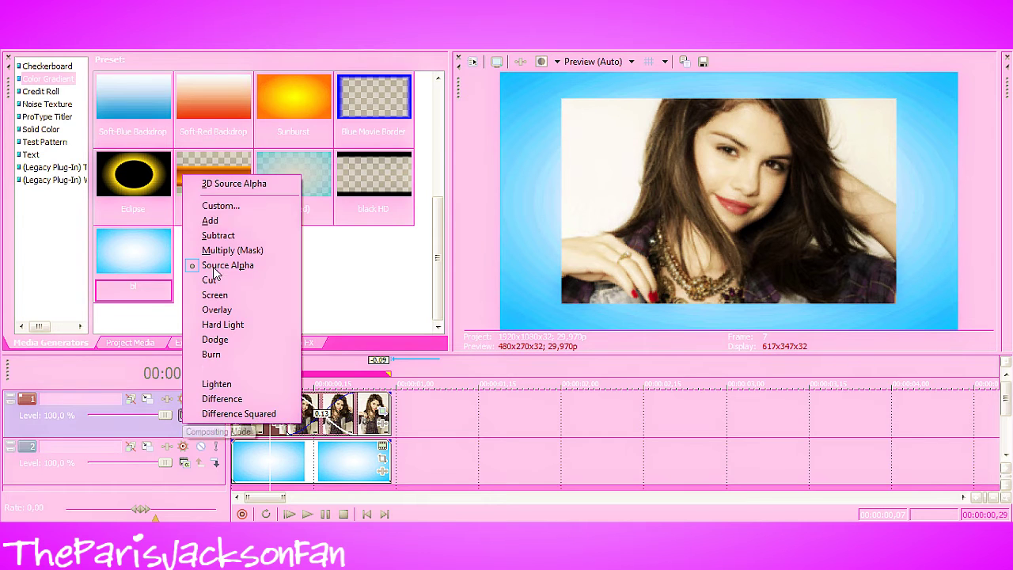
click(227, 195)
click(184, 417)
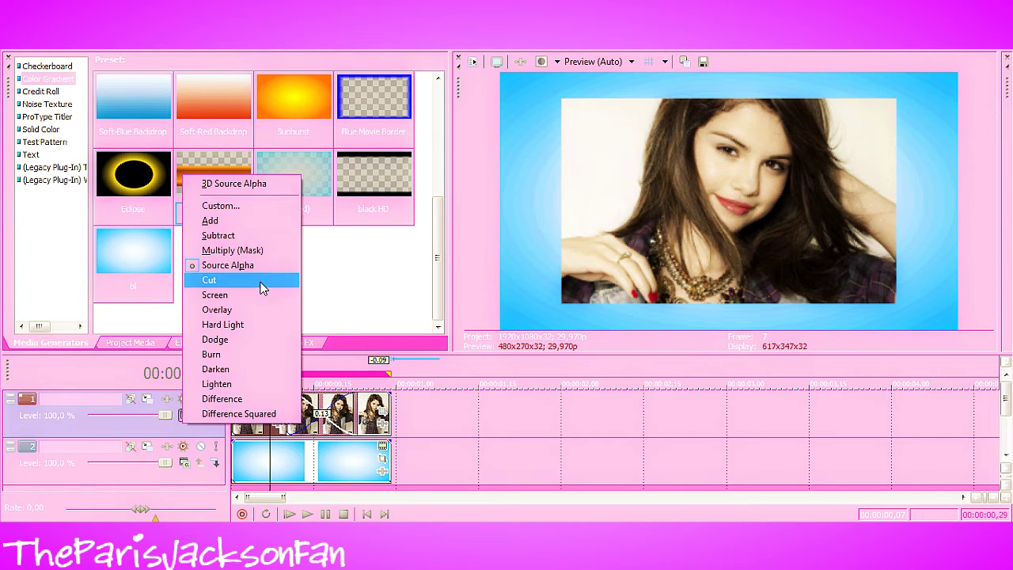
click(252, 181)
Rotate the photo track in Track Motion to an orientation of about X 176,4, Y 1,7 and Z -176,3
click(149, 402)
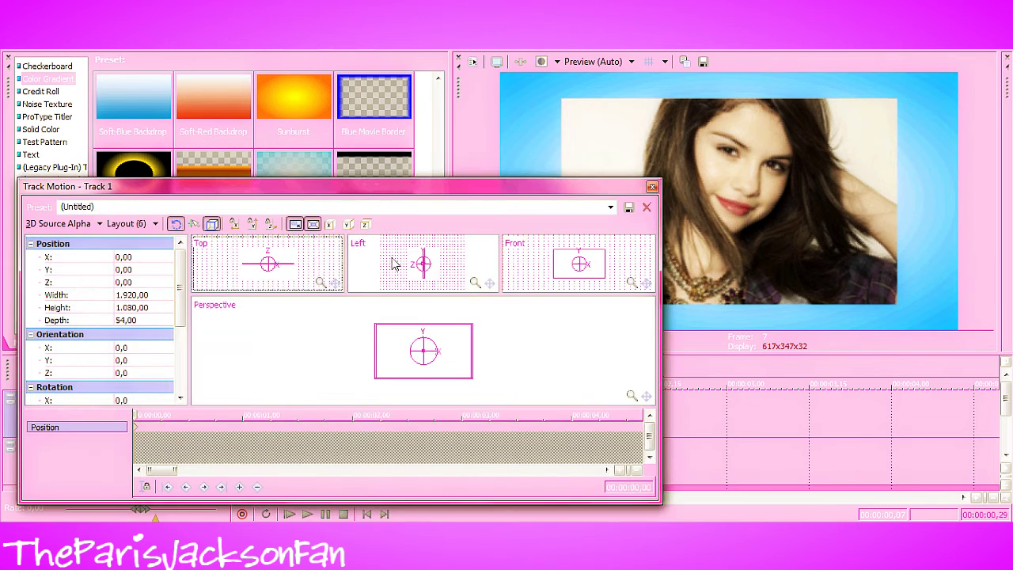
mouse_move(420, 351)
mouse_down()
mouse_move(437, 354)
mouse_move(425, 357)
mouse_move(428, 369)
mouse_move(369, 357)
mouse_move(435, 353)
mouse_move(411, 346)
mouse_move(422, 425)
mouse_move(407, 322)
mouse_move(429, 420)
mouse_move(462, 451)
mouse_move(499, 455)
mouse_move(498, 342)
mouse_move(457, 361)
mouse_move(419, 350)
mouse_move(430, 354)
mouse_up()
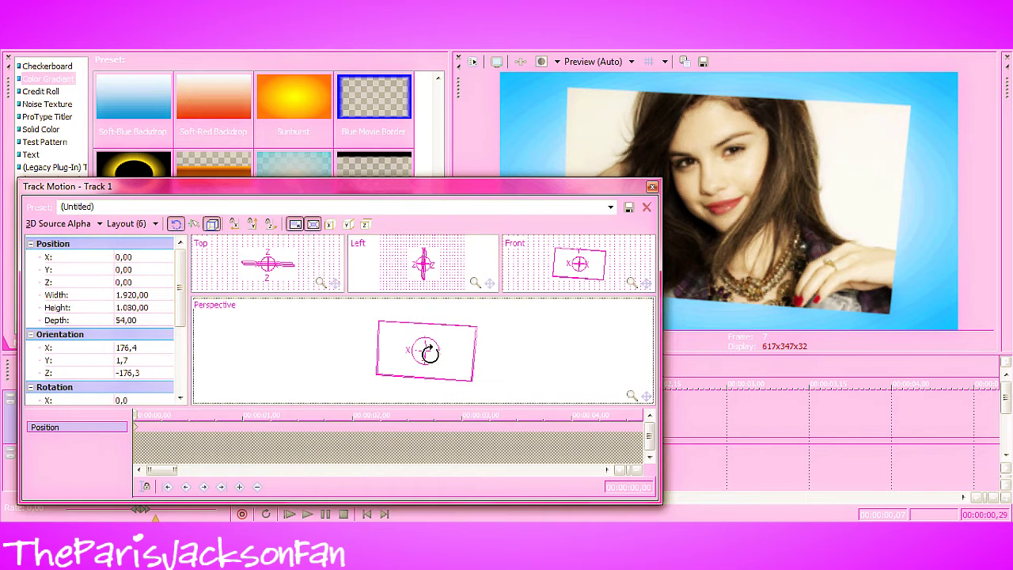
click(651, 187)
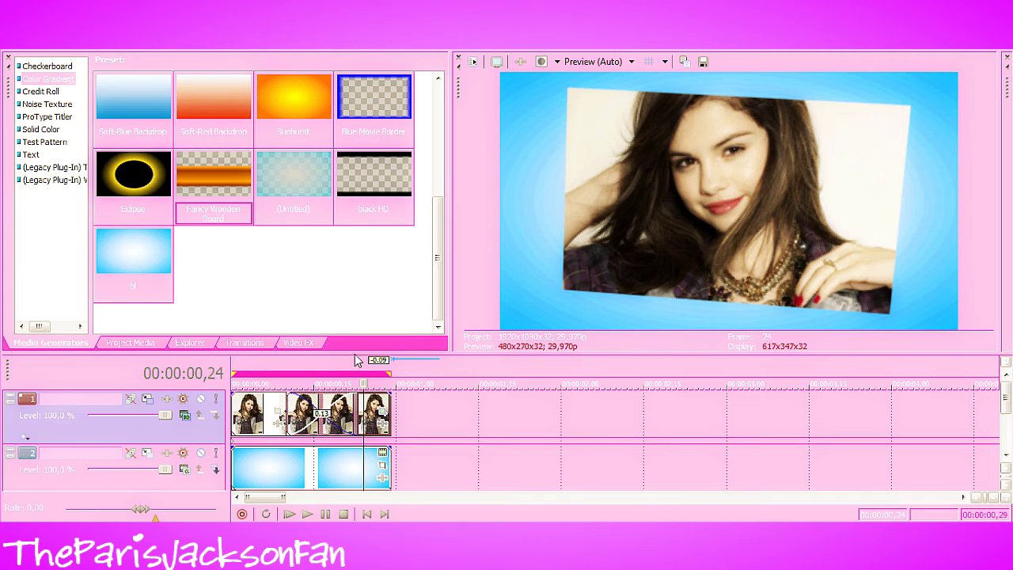
Insert a new video track above the photo track and move the second photo piece onto it
right_click(442, 420)
click(490, 274)
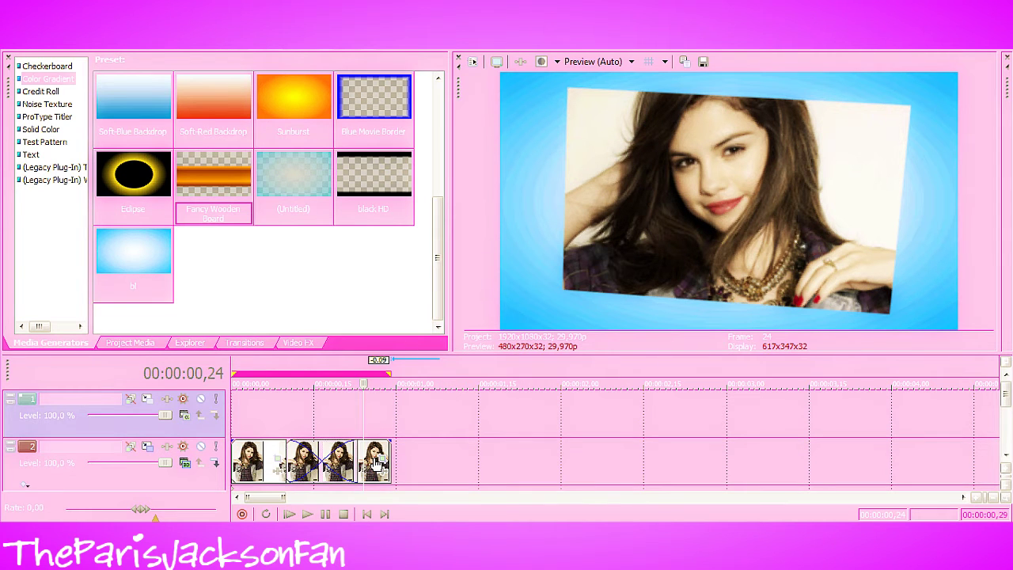
drag(375, 458, 373, 415)
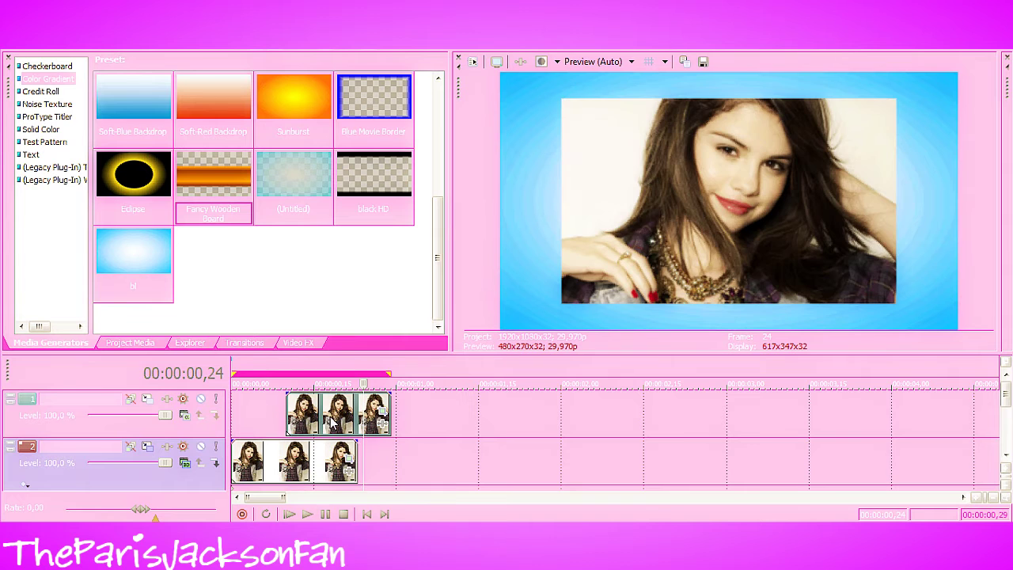
Add fade-ins and fade-outs to both photo pieces, and trim the upper piece to end at 00:00:00,25
click(349, 410)
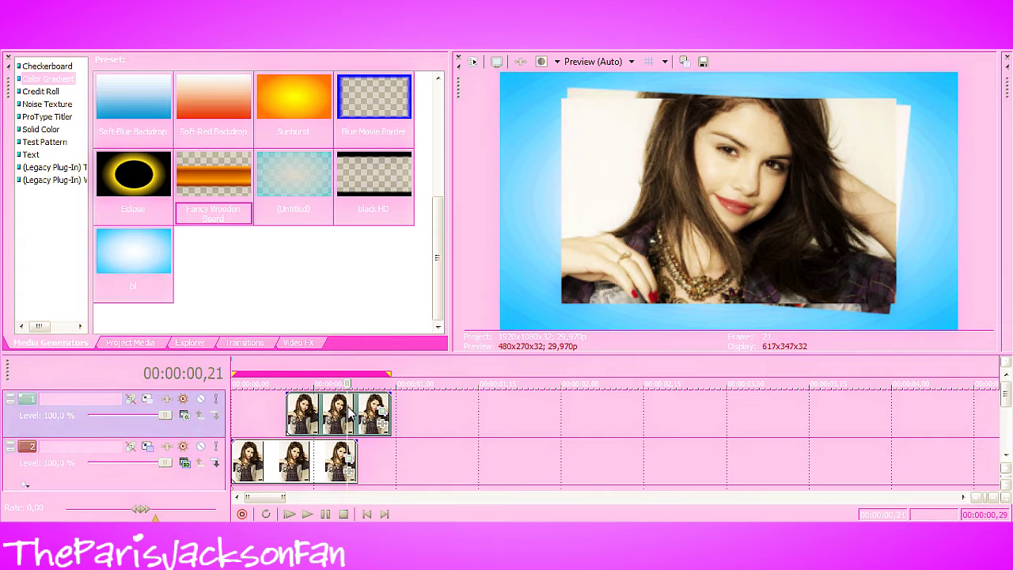
click(369, 420)
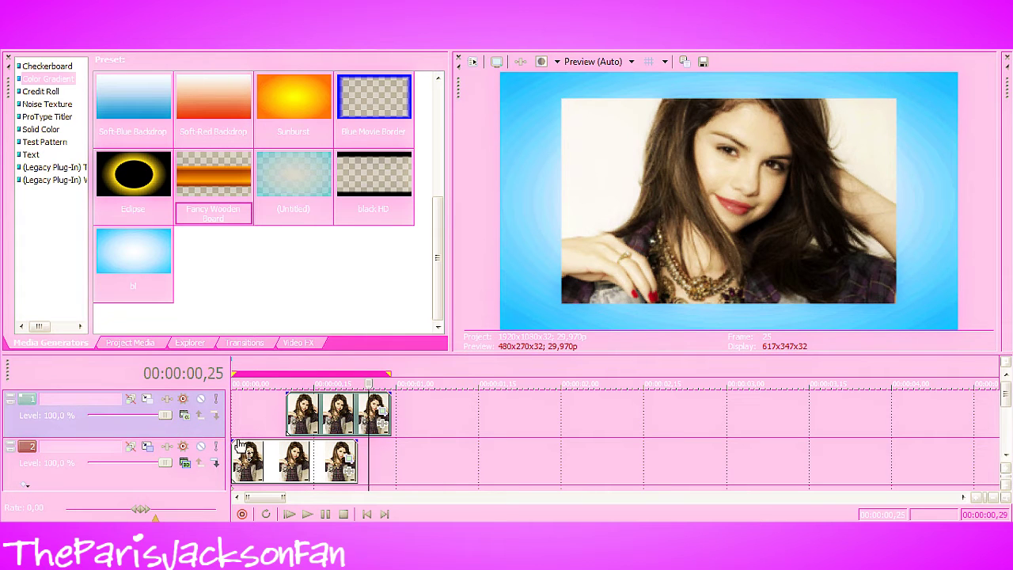
drag(232, 442, 269, 441)
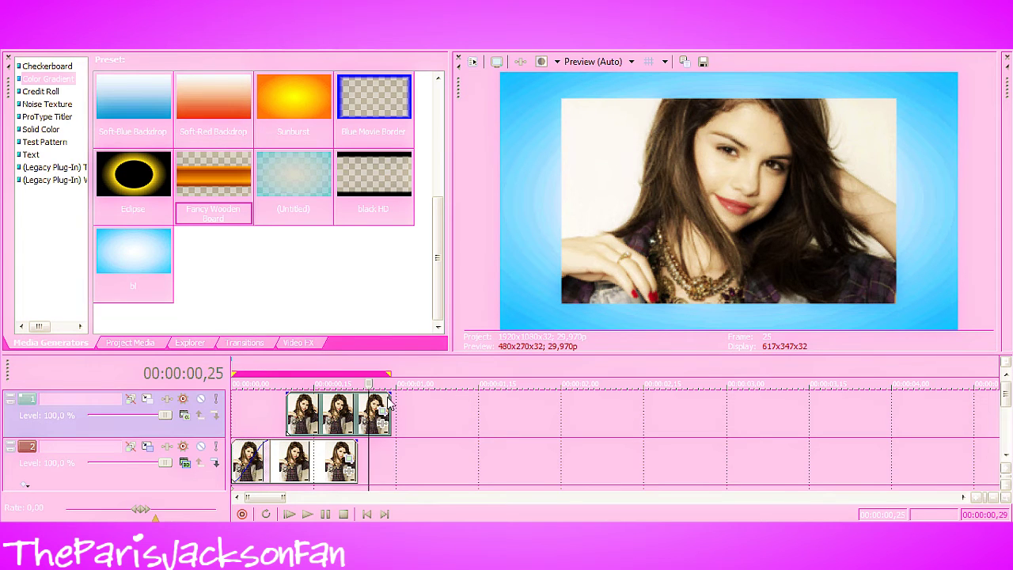
drag(391, 396, 338, 438)
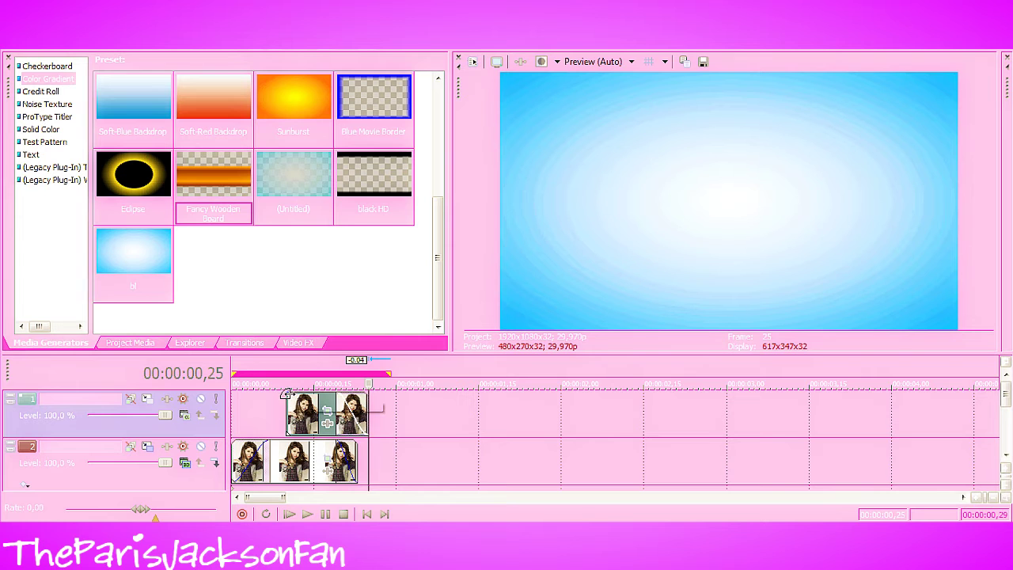
Apply 3D Source Alpha to the new upper track and rotate it in Track Motion to about X 169,9, Y -3,0 and Z 168,7
click(325, 412)
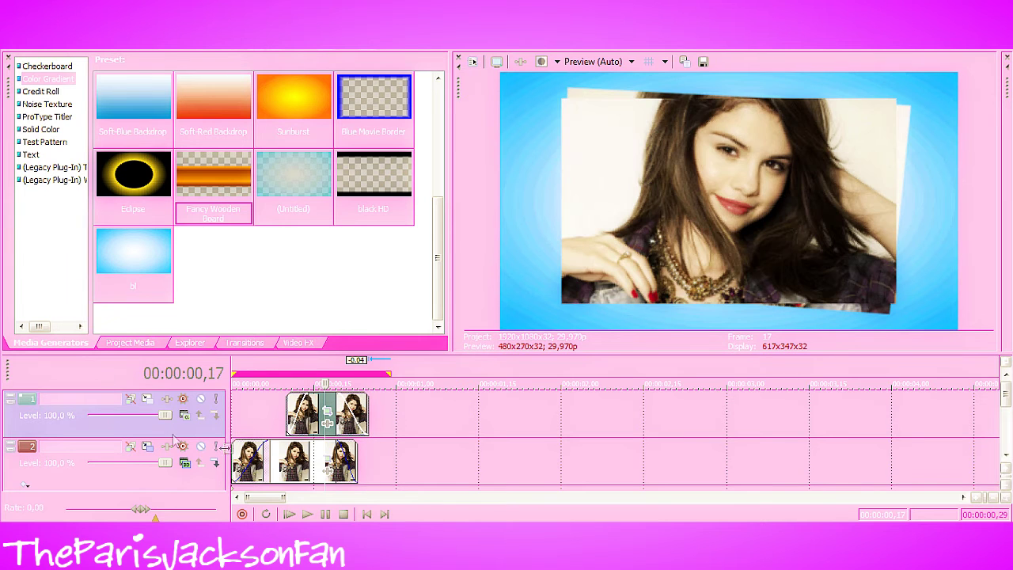
click(151, 402)
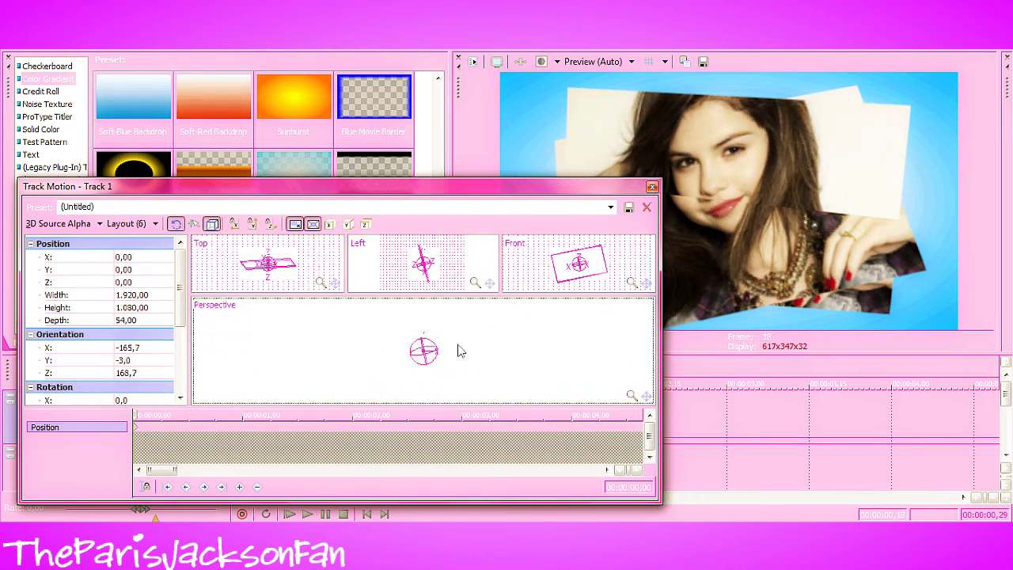
drag(460, 349, 420, 353)
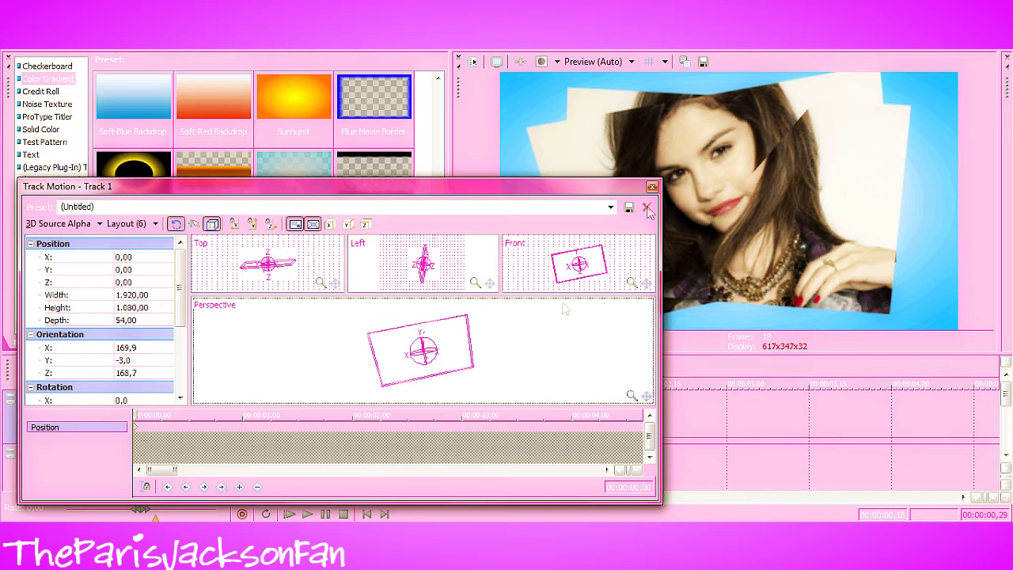
Close Track Motion, play the photo effect from the start, and shorten the loop region to the upper photo's end at 00:00:00,25
click(652, 187)
click(290, 514)
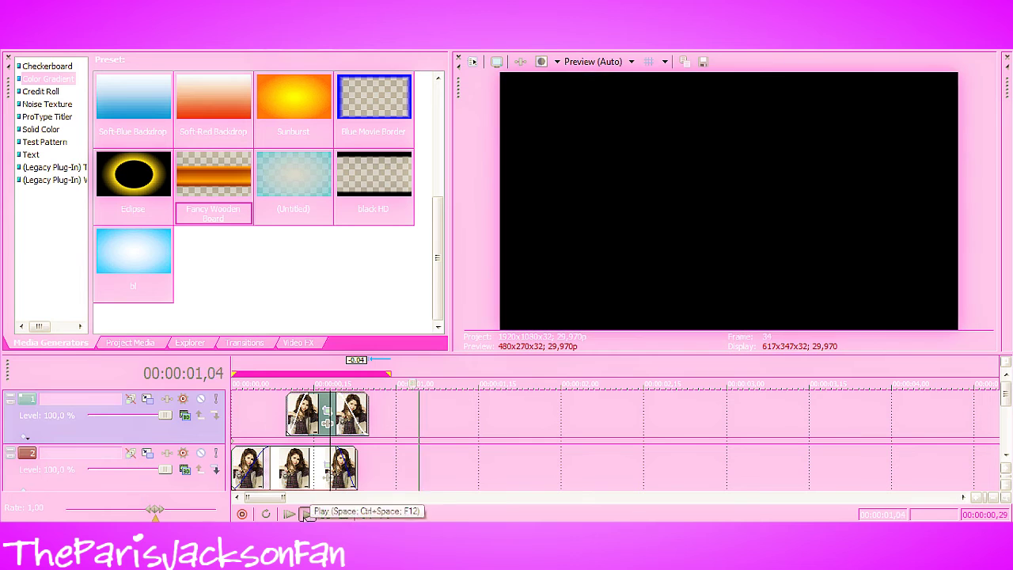
click(290, 514)
click(325, 514)
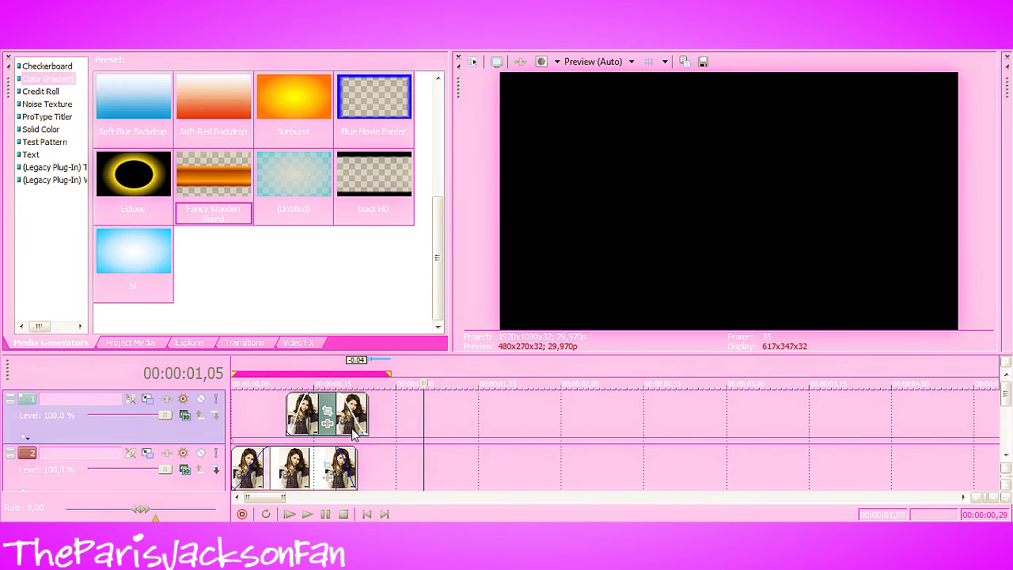
click(369, 416)
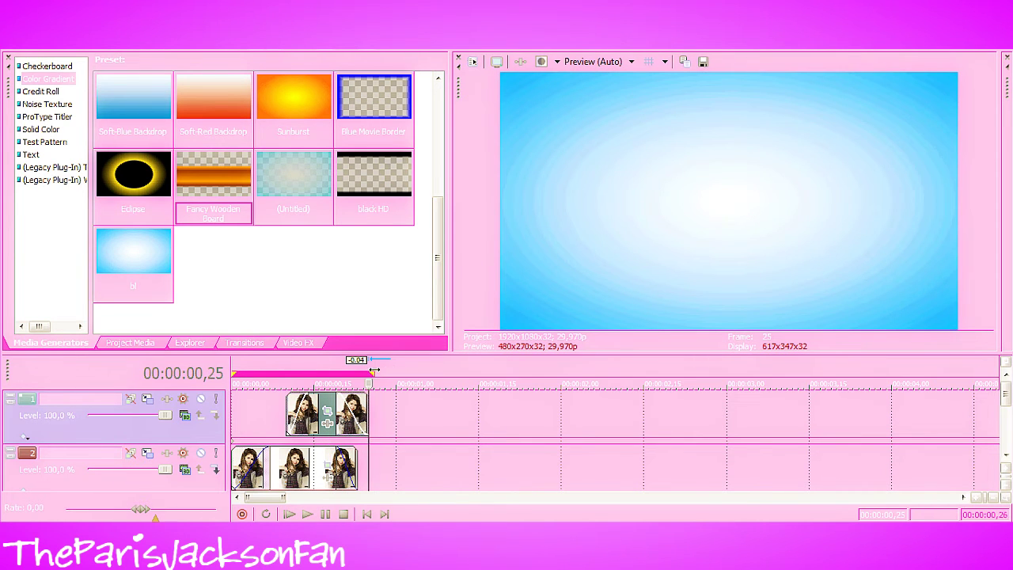
Apply the NewBlue Roll transitions Push Down to the upper photo's fade-in and Push Up to the lower photo's fade-out
click(241, 343)
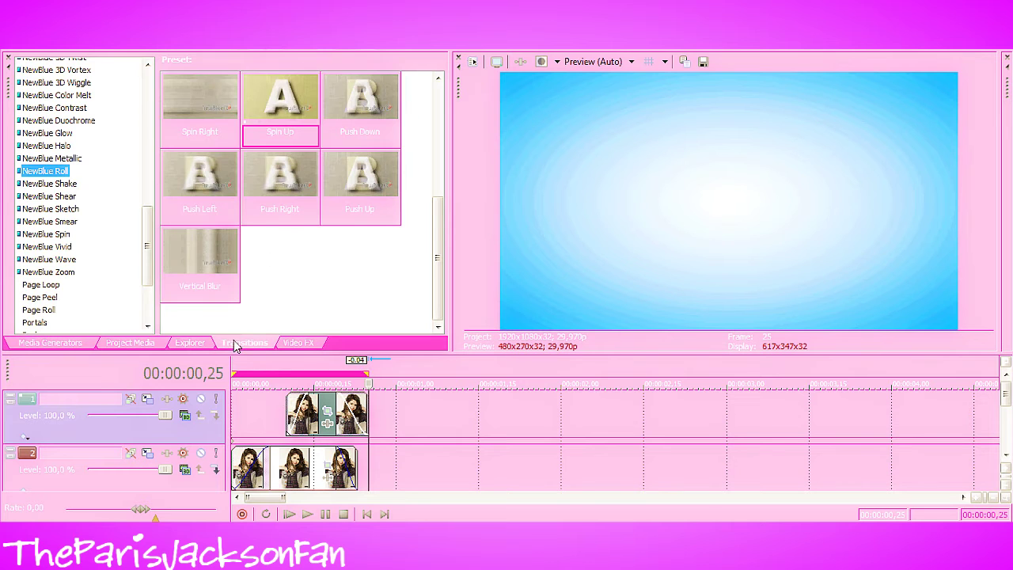
drag(361, 99, 353, 250)
drag(280, 412, 305, 416)
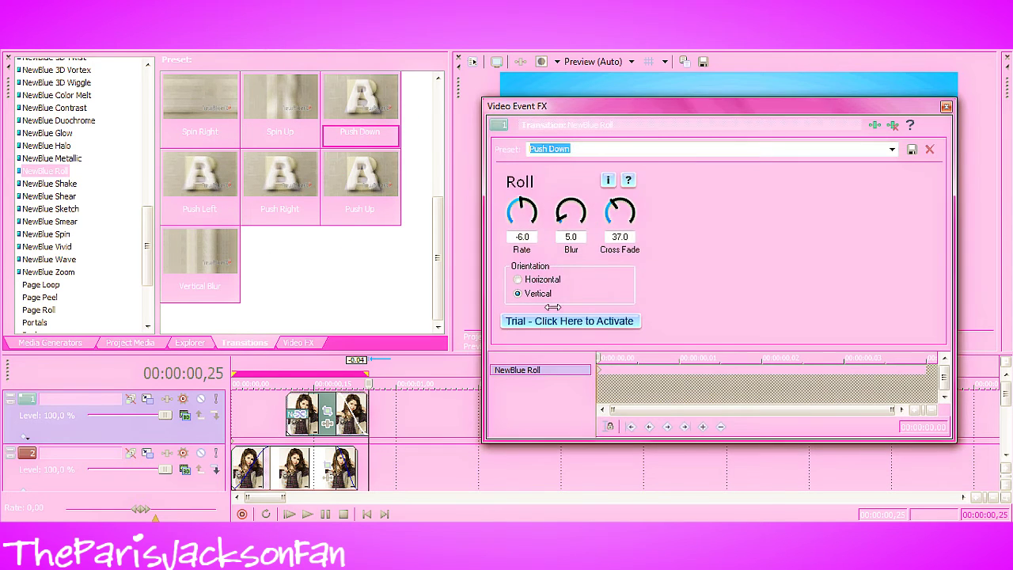
drag(384, 193, 352, 456)
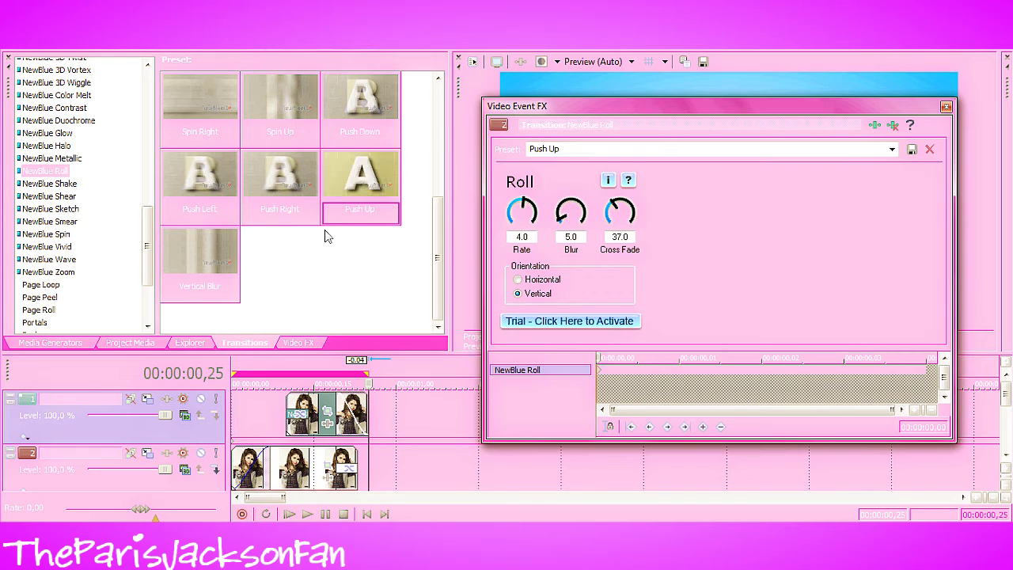
Apply the NewBlue Roll transitions Push Left to the lower photo's fade-in and Spin Up to the upper photo's fade-out
drag(200, 176, 253, 469)
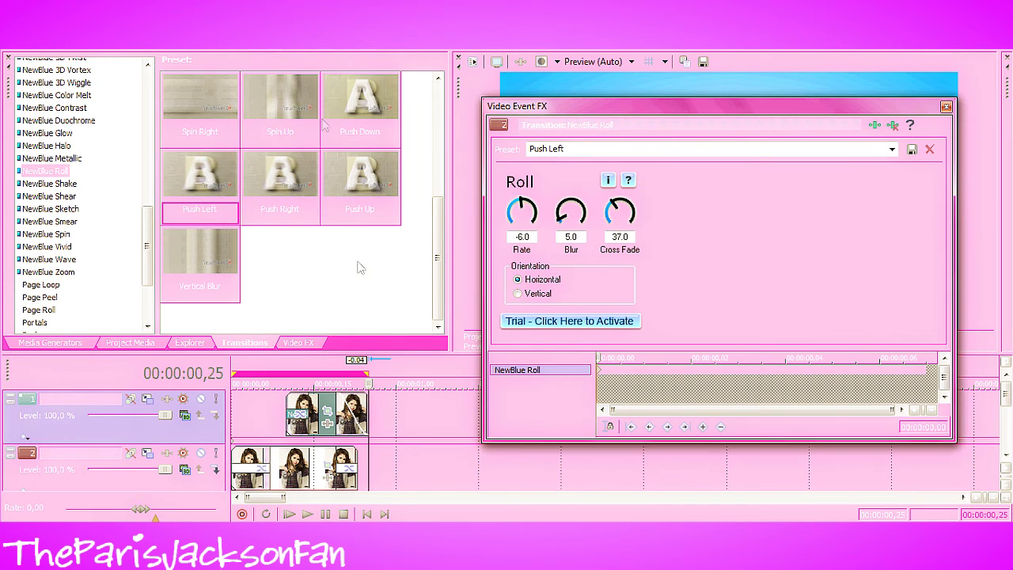
drag(281, 73, 362, 416)
click(946, 108)
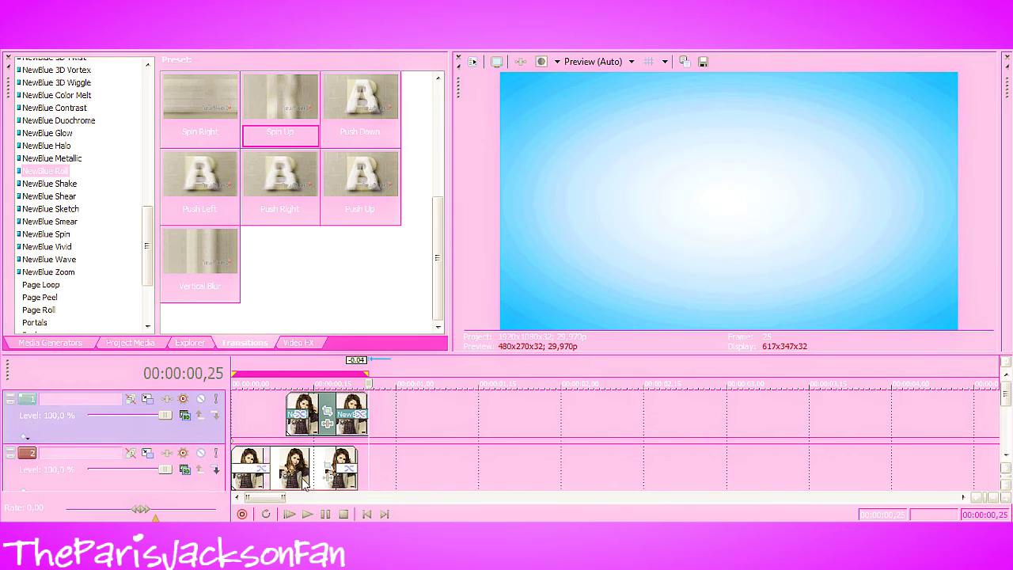
Play back the layered photos from the start to check the roll transitions
click(289, 514)
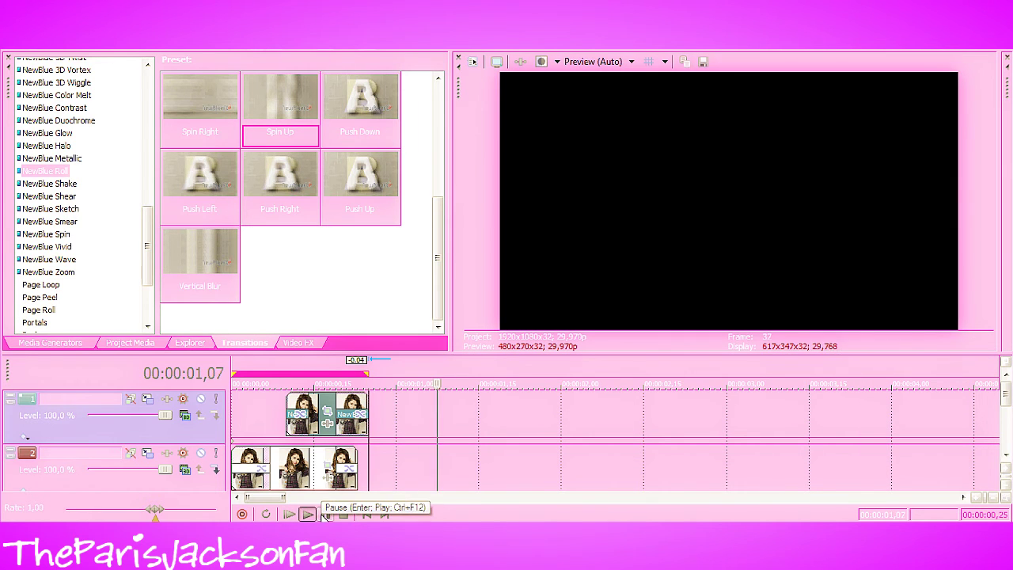
key(space)
click(309, 512)
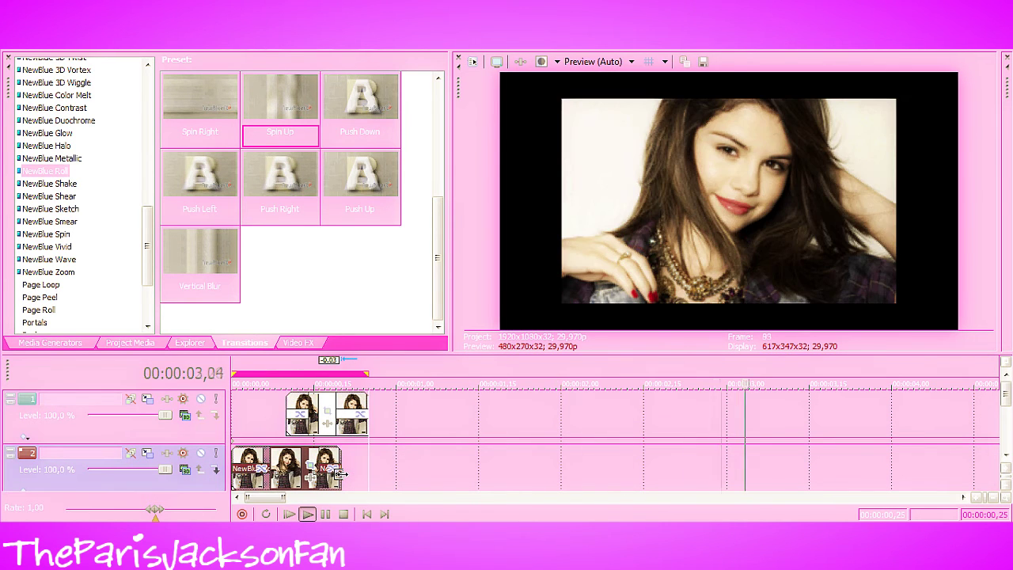
click(290, 514)
click(324, 515)
Extend the upper photo past 00:00:01,00 and the lower photo to about 00:00:00,24, and preview the new timing
drag(366, 404, 407, 404)
drag(337, 459, 357, 462)
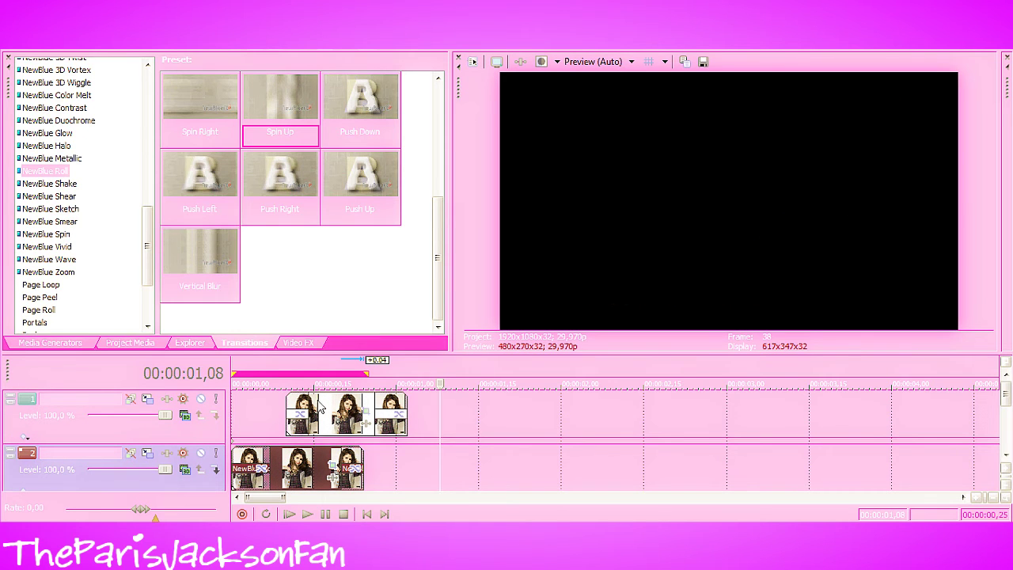
click(308, 514)
click(325, 515)
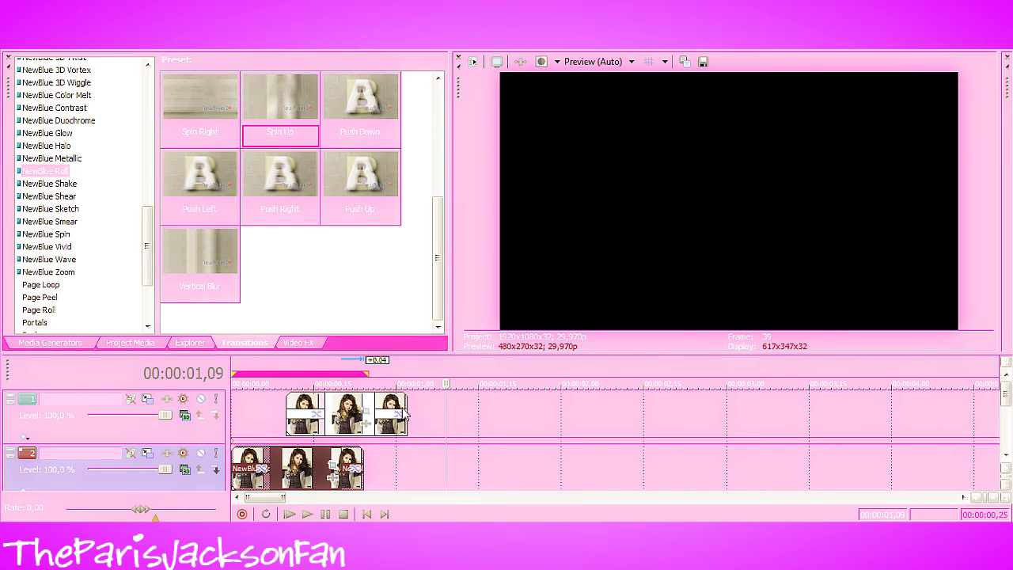
Trim the upper photo to end together with the lower one at 00:00:00,24, and preview the effect
drag(407, 407, 359, 419)
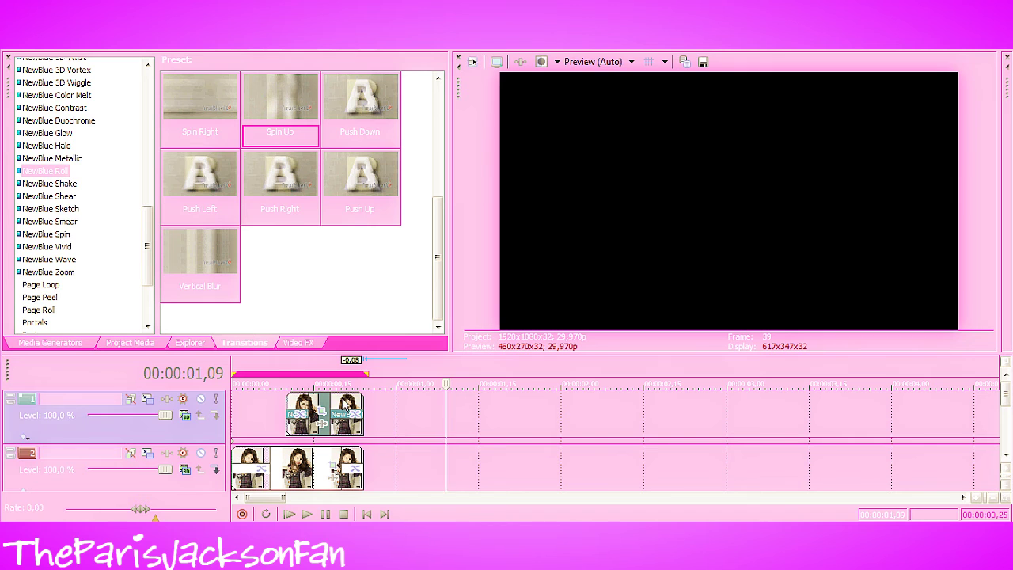
click(291, 515)
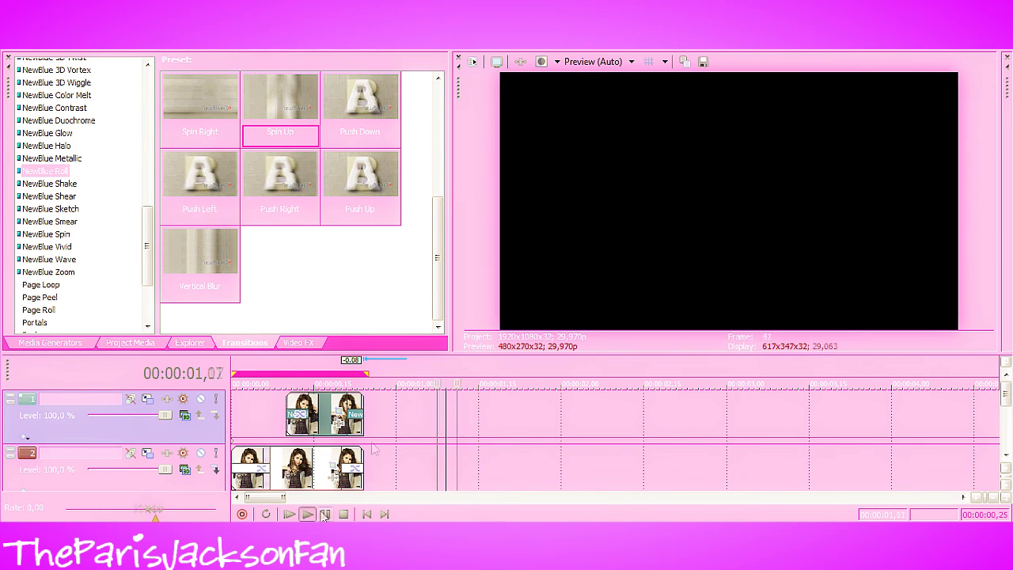
click(363, 374)
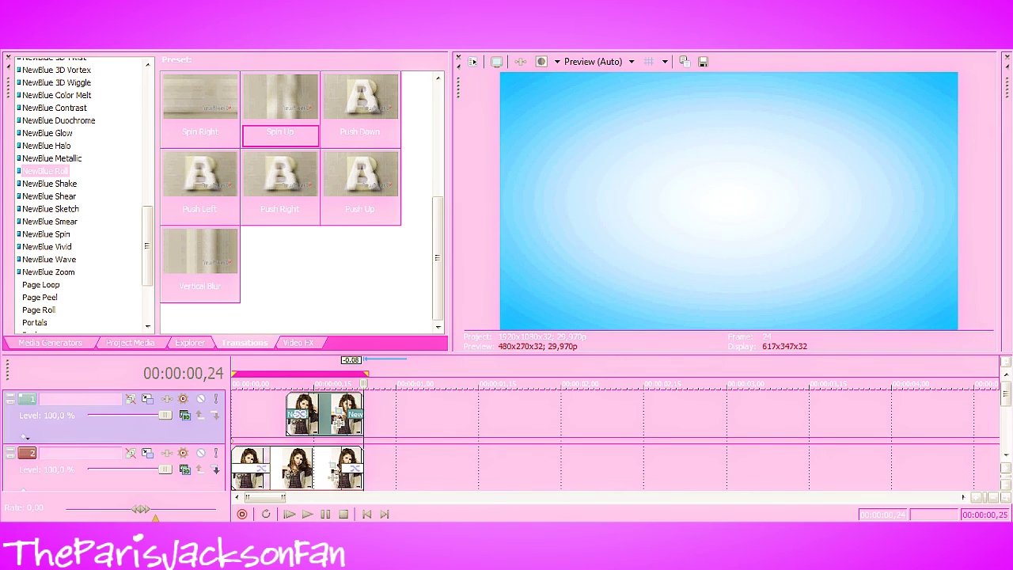
Add the coloring47 filter package to the upper photo track as track effects
click(147, 398)
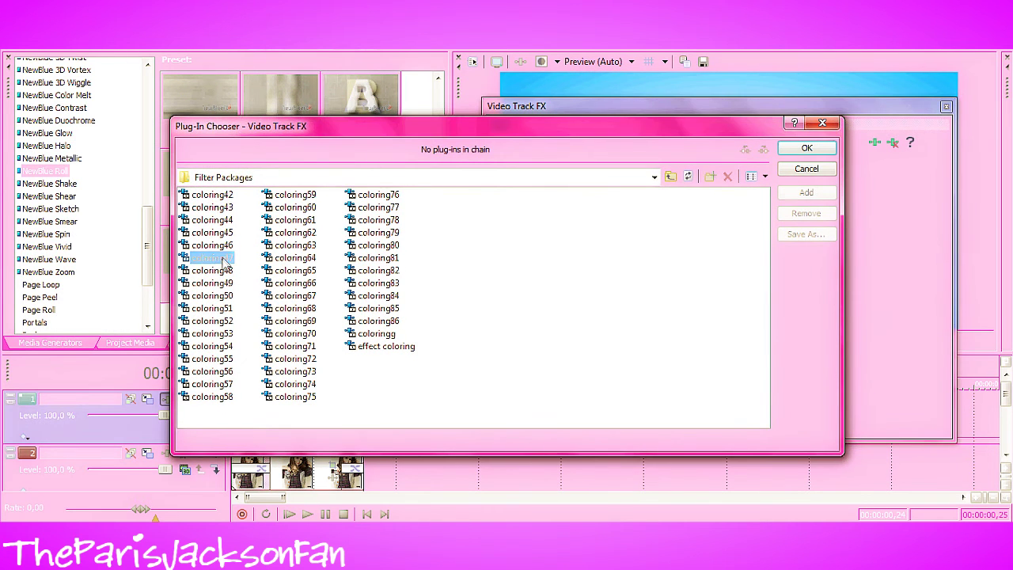
click(807, 193)
click(807, 148)
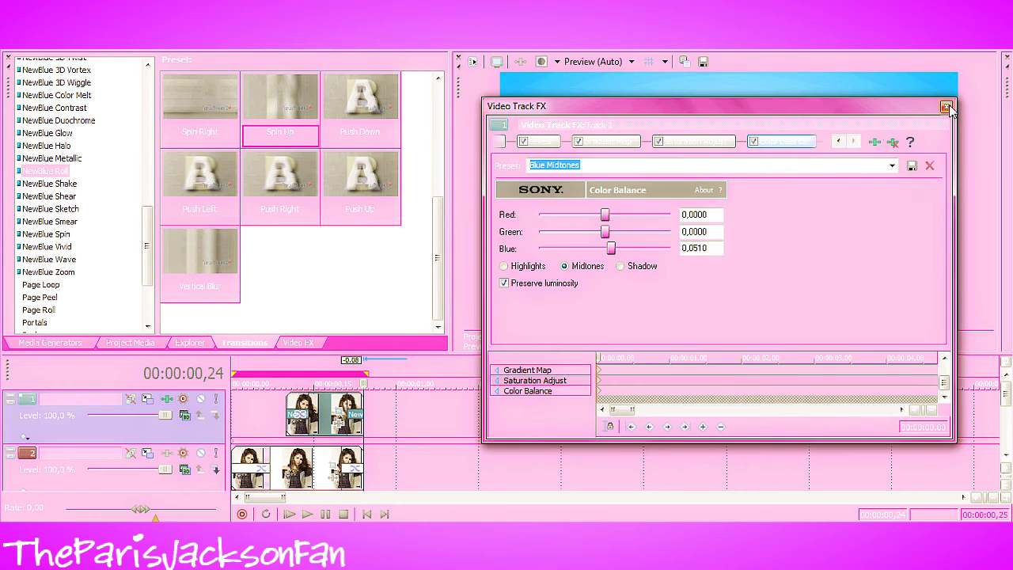
click(946, 106)
Add the coloring47 filter package to the lower photo track as well, and play back the colored effect
click(164, 455)
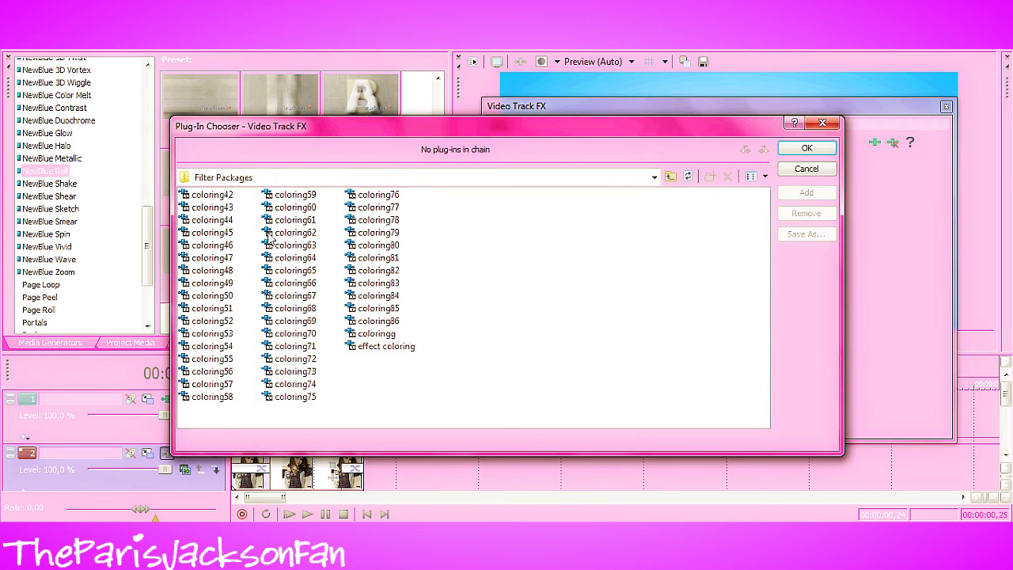
click(215, 259)
click(807, 192)
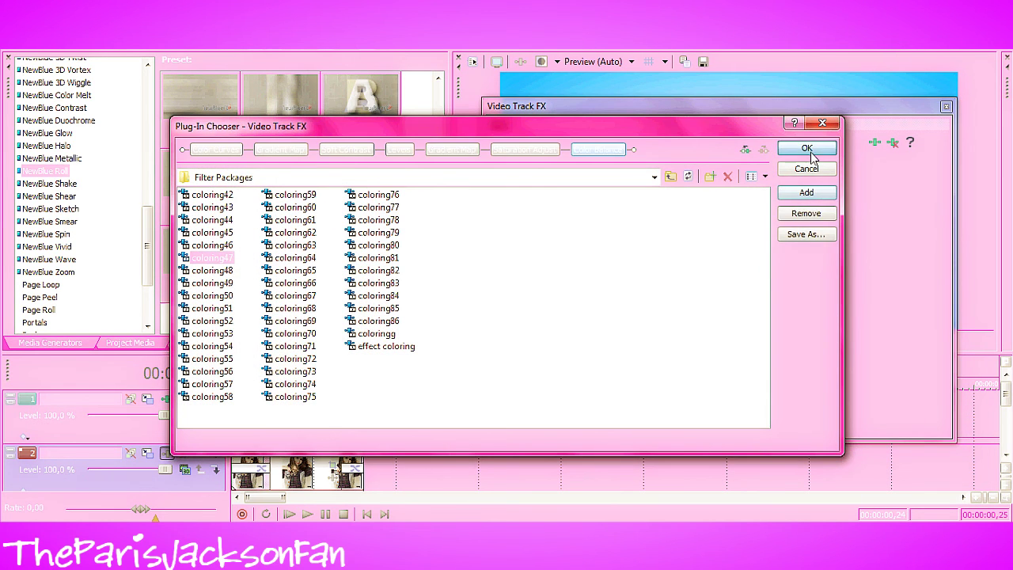
click(807, 148)
click(946, 107)
click(288, 514)
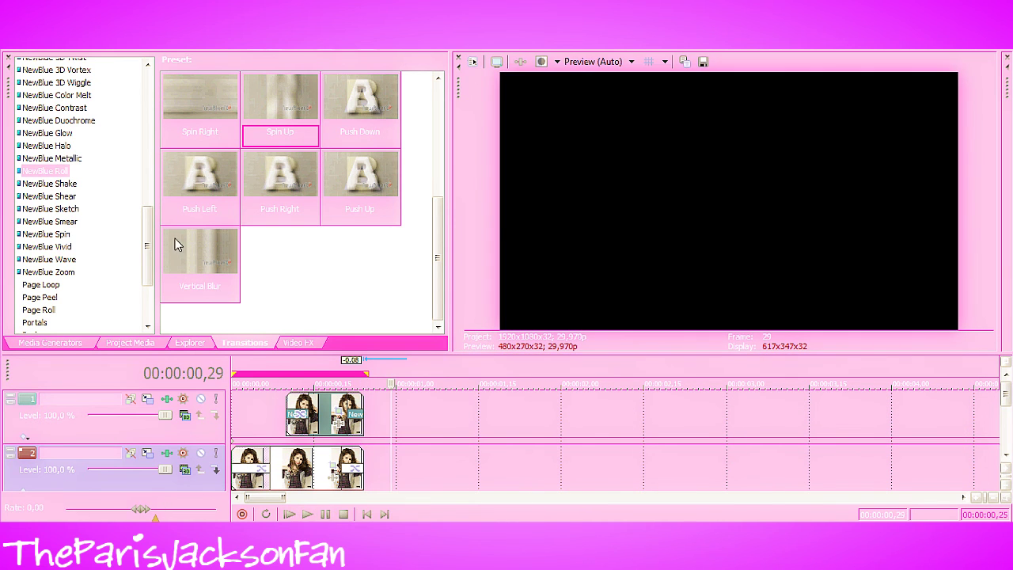